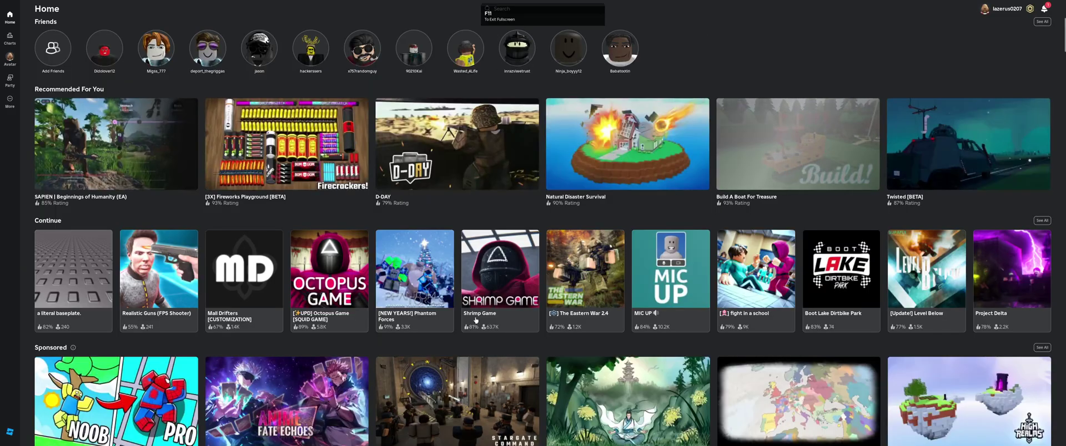
Launch Process Hacker 2 and dismiss the Avast vulnerable-driver alert
{"action": "key", "text": "super"}
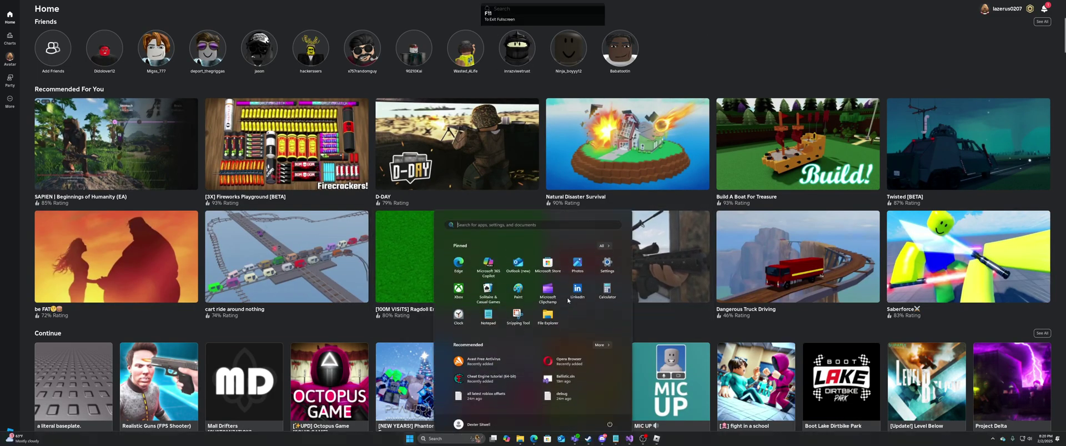
{"action": "type", "text": "proc"}
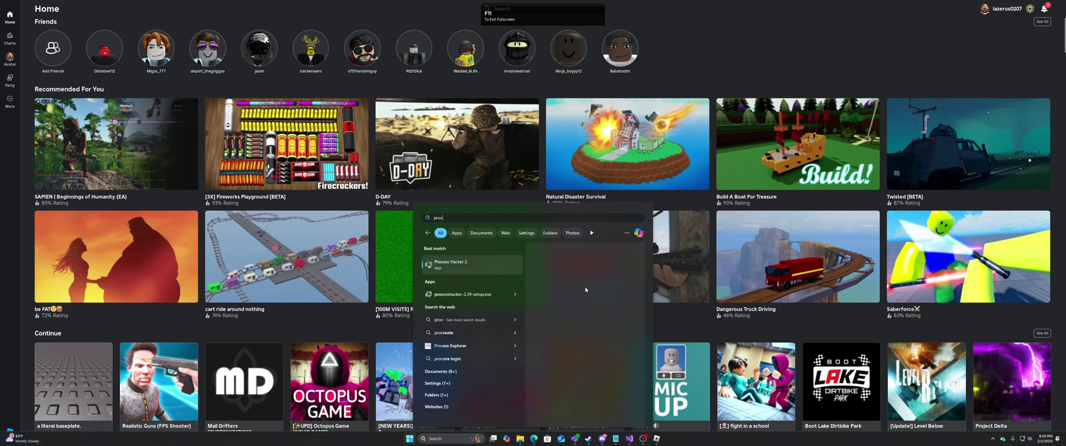
{"action": "type", "text": "ess"}
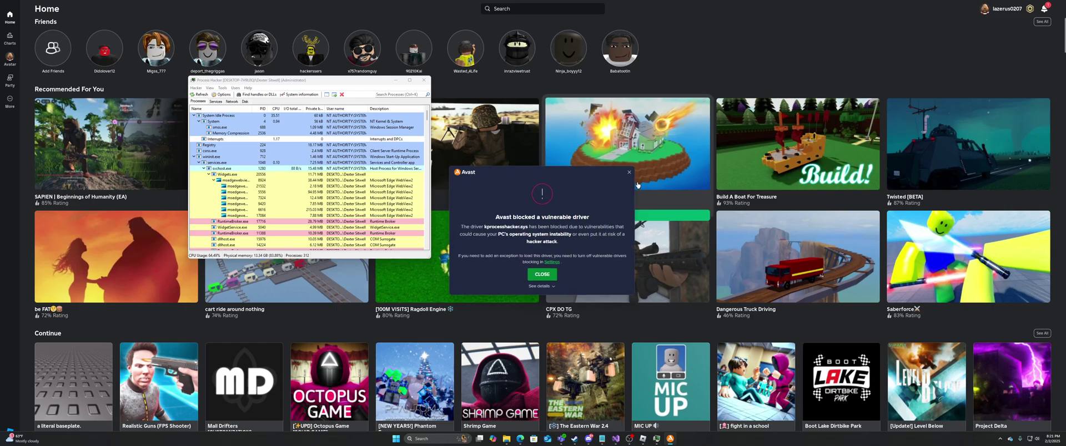
{"action": "left_click", "coordinate": [629, 172]}
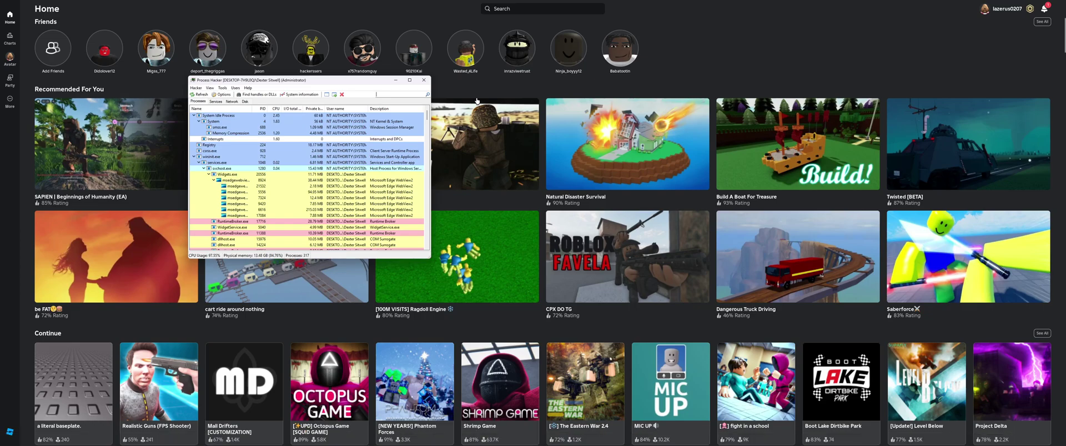
Filter the processes by "roblox" and show the threads of RobloxPlayerBeta.exe in its properties
{"action": "type", "text": "roblox"}
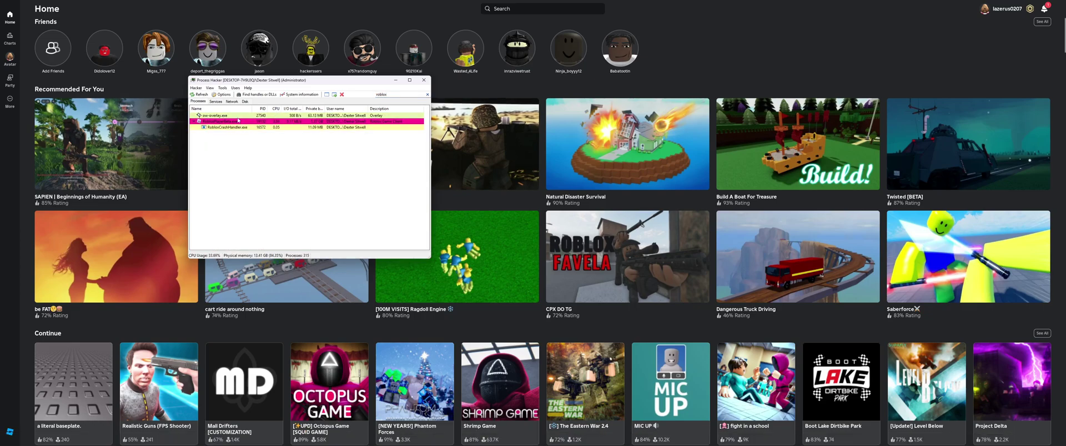
{"action": "right_click", "coordinate": [239, 121]}
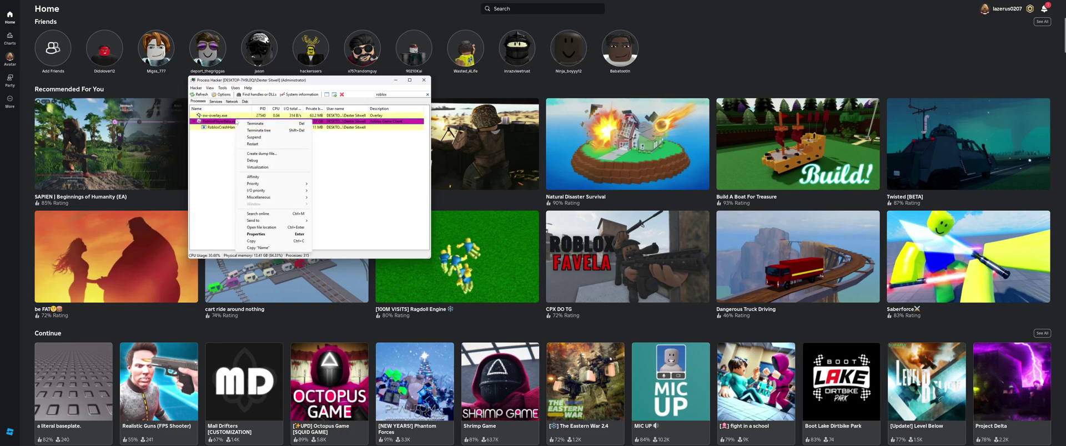
{"action": "left_click", "coordinate": [274, 233]}
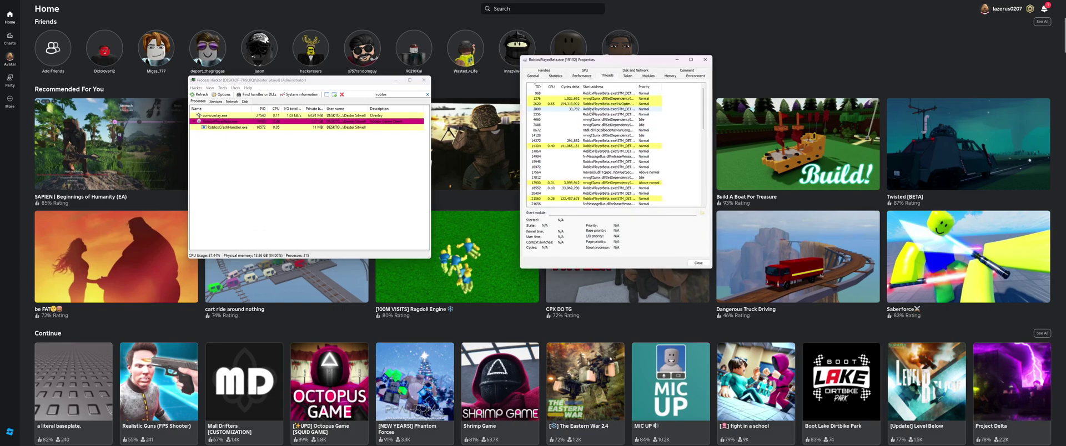
{"action": "left_click", "coordinate": [533, 75]}
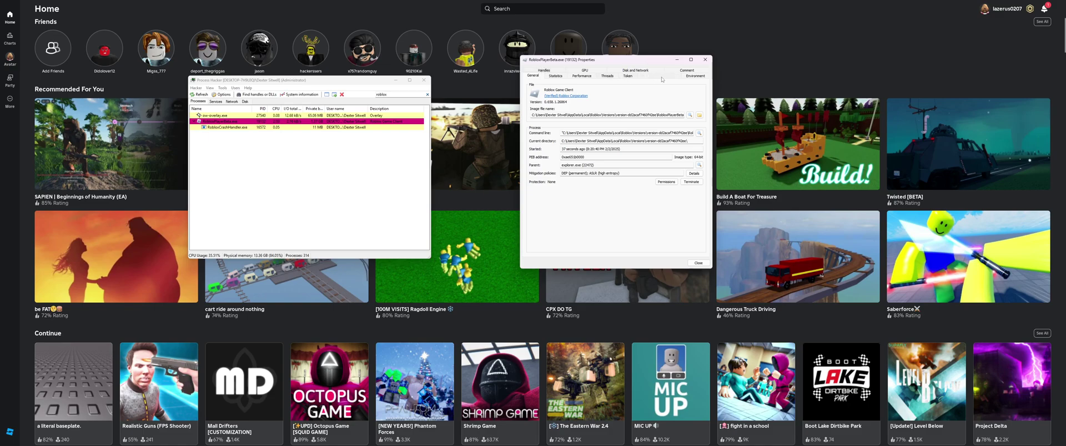
{"action": "left_click", "coordinate": [608, 76]}
Suspend the first ntdll.dll thread in the RobloxPlayerBeta.exe thread list
{"action": "left_click", "coordinate": [611, 109]}
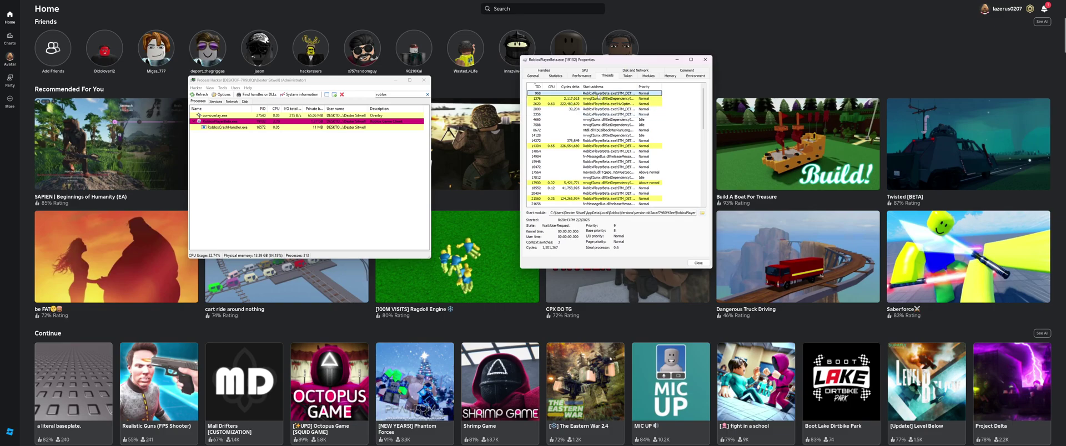
{"action": "key", "text": "Down"}
{"action": "key", "text": "Down"}
{"action": "key", "text": "Down"}
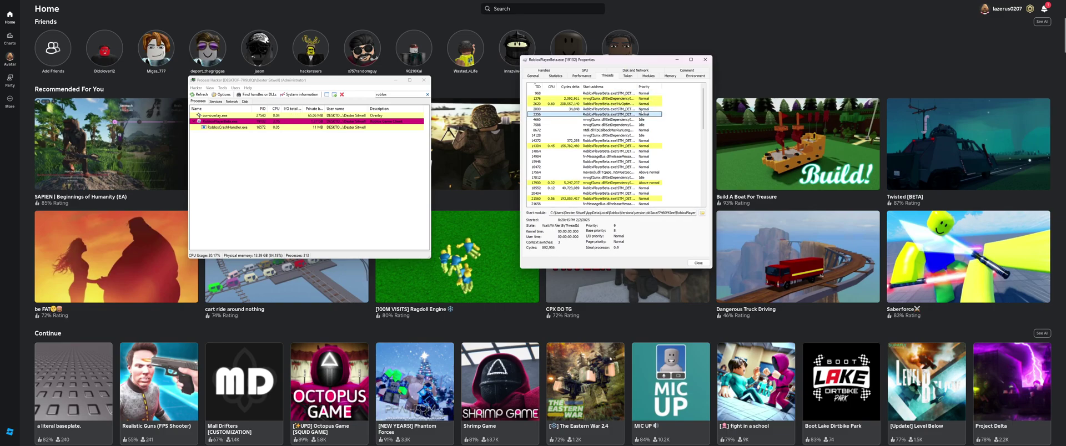
{"action": "left_click", "coordinate": [586, 130]}
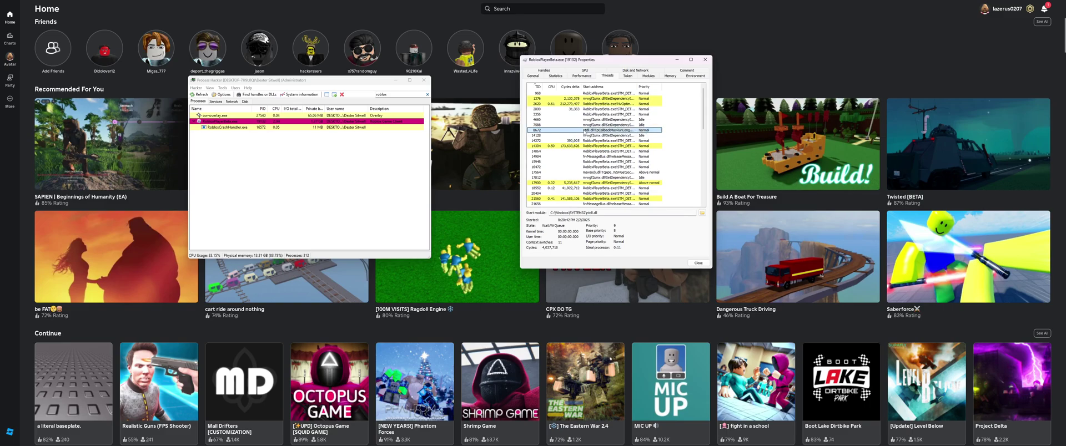
{"action": "right_click", "coordinate": [595, 131]}
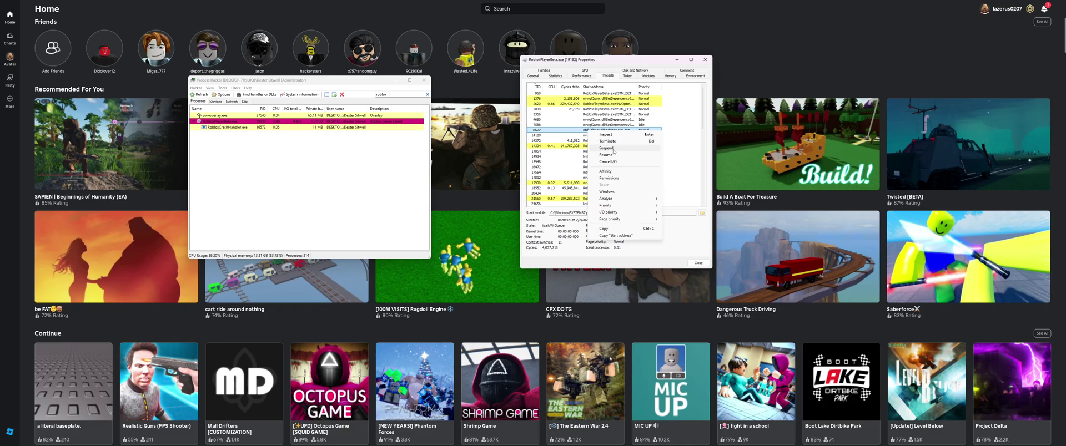
{"action": "left_click", "coordinate": [609, 148]}
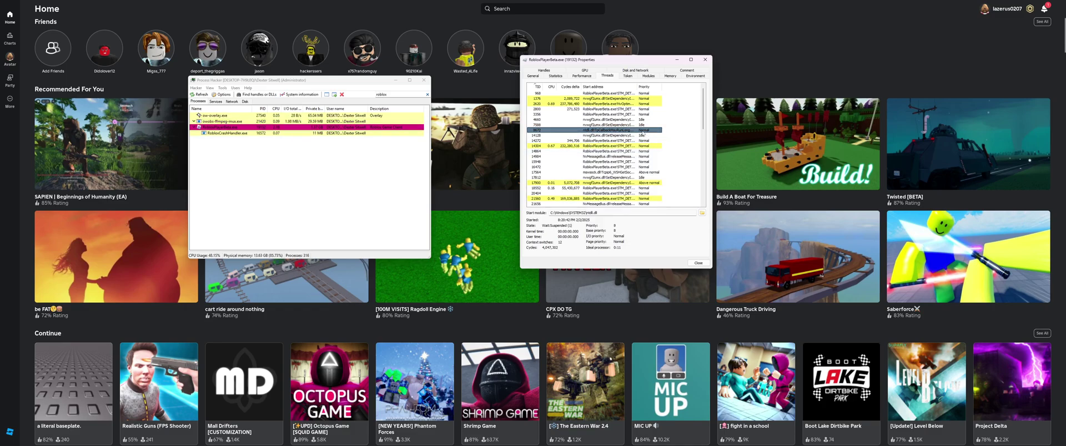
Try to suspend the next ntdll.dll thread further down the RobloxPlayerBeta.exe thread list
{"action": "key", "text": "Down"}
{"action": "key", "text": "Down"}
{"action": "key", "text": "Down"}
{"action": "key", "text": "Down"}
{"action": "key", "text": "Down"}
{"action": "key", "text": "Down"}
{"action": "key", "text": "Down"}
{"action": "key", "text": "Down"}
{"action": "key", "text": "Down"}
{"action": "key", "text": "Down"}
{"action": "key", "text": "Down"}
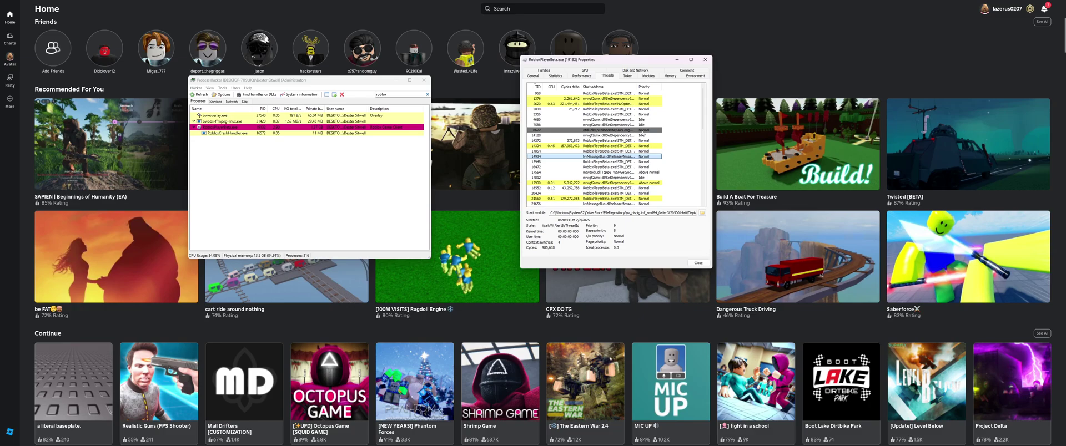
{"action": "key", "text": "Down"}
{"action": "key", "text": "Down"}
{"action": "key", "text": "Down"}
{"action": "key", "text": "Down"}
{"action": "key", "text": "Down"}
{"action": "key", "text": "Down"}
{"action": "key", "text": "Down"}
{"action": "key", "text": "Down"}
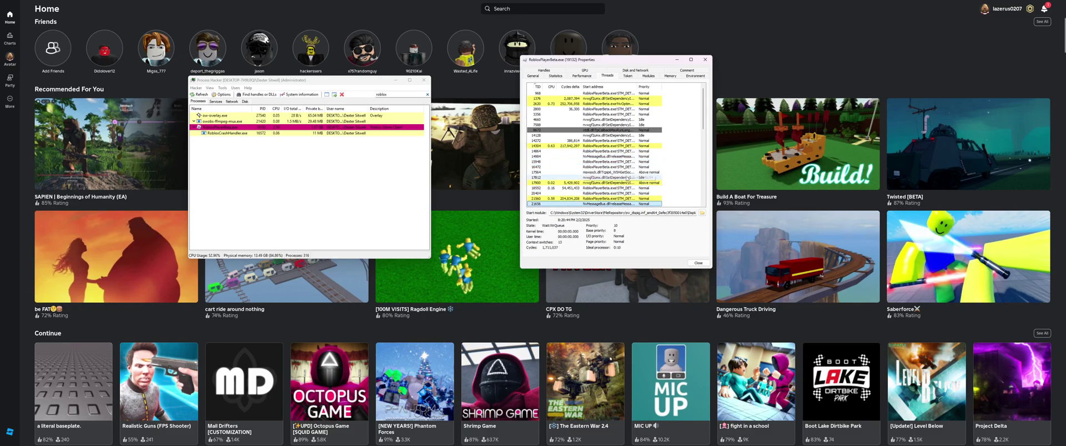
{"action": "key", "text": "Down"}
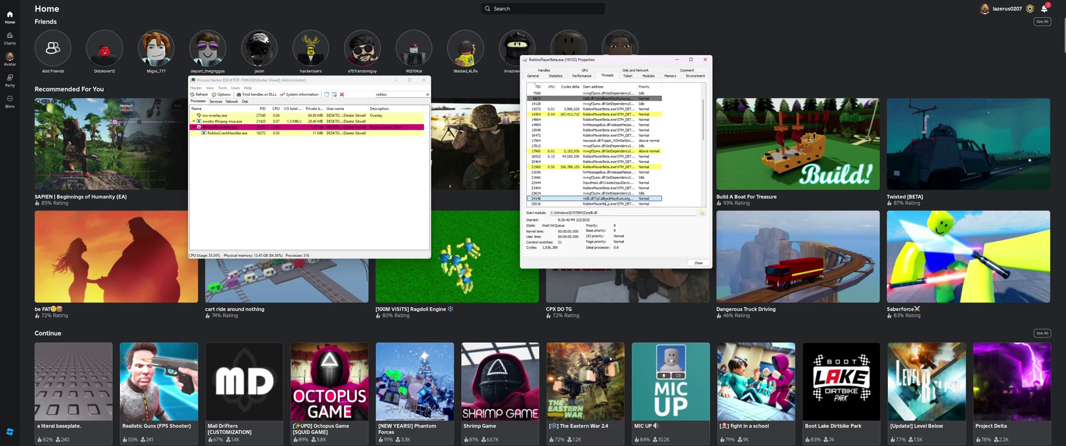
{"action": "right_click", "coordinate": [605, 199]}
{"action": "left_click", "coordinate": [632, 218]}
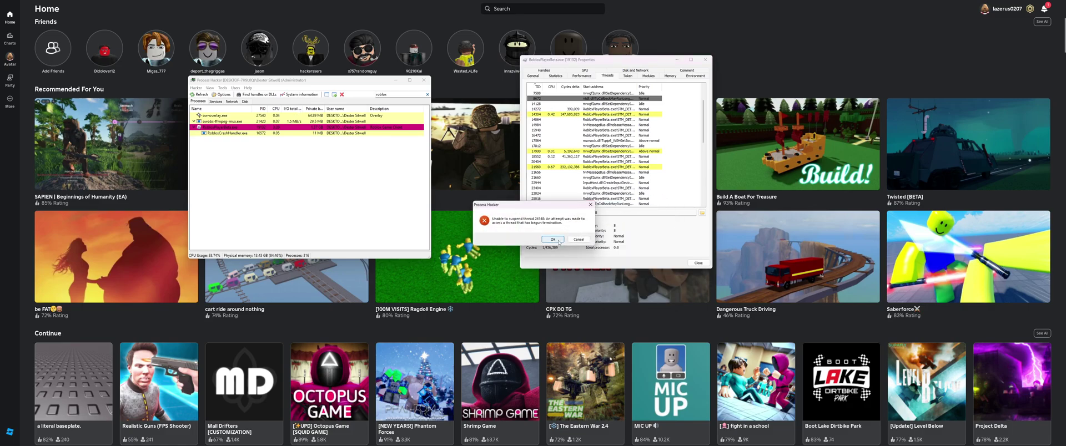
{"action": "left_click", "coordinate": [558, 240]}
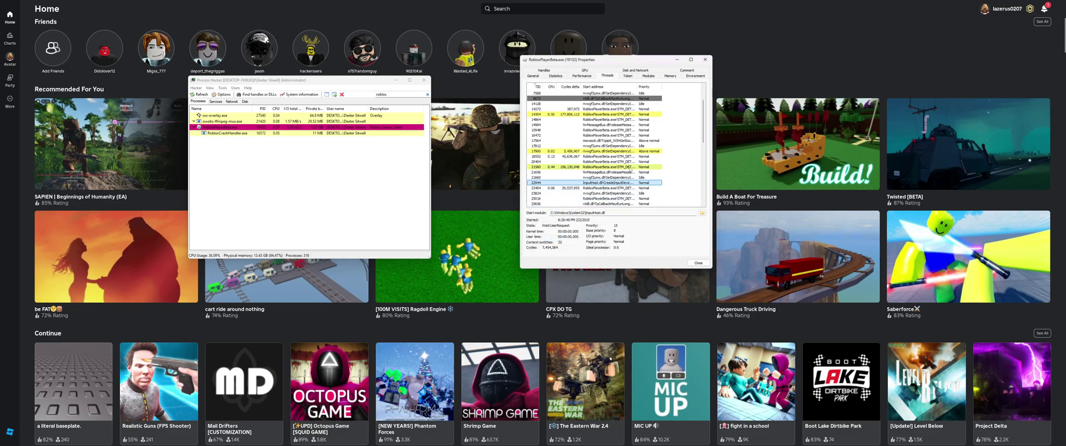
Suspend the two adjacent ntdll.dll threads in the middle of the RobloxPlayerBeta.exe thread list
{"action": "left_click", "coordinate": [634, 183]}
{"action": "key", "text": "Up"}
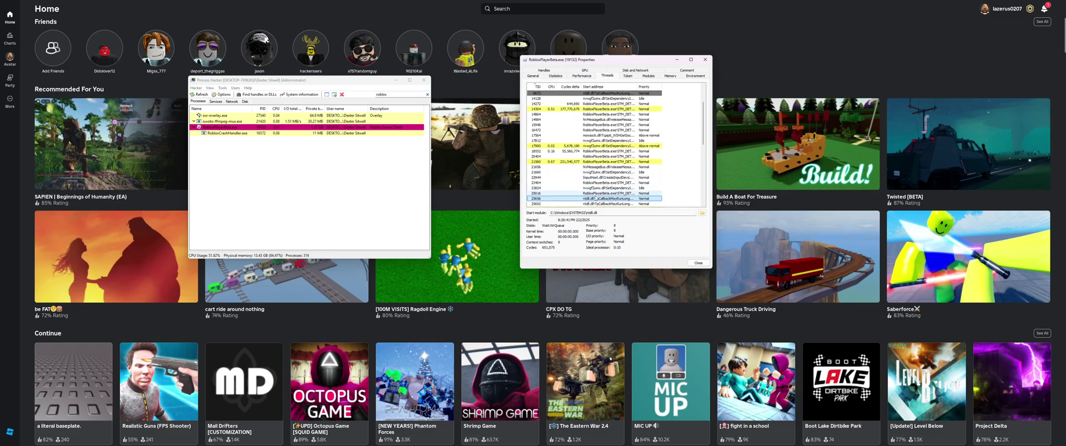
{"action": "right_click", "coordinate": [594, 194]}
{"action": "left_click", "coordinate": [589, 199]}
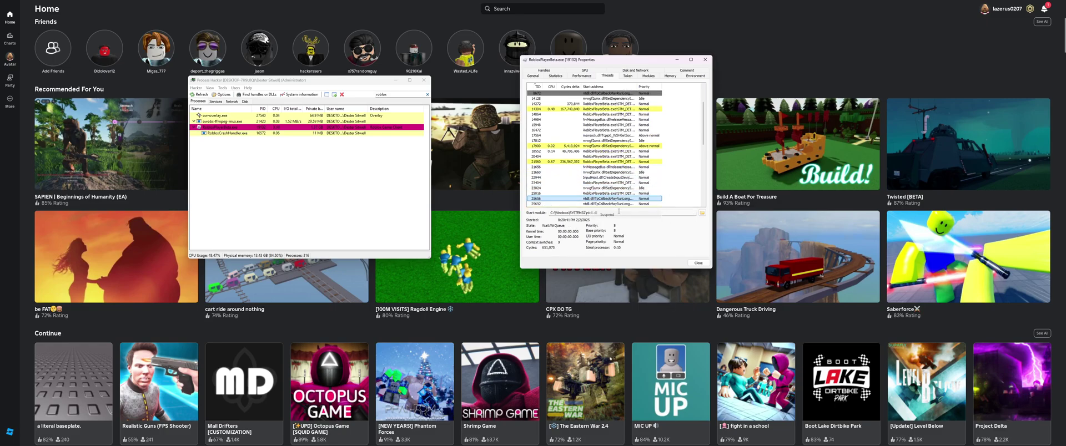
{"action": "right_click", "coordinate": [600, 199]}
{"action": "left_click", "coordinate": [620, 221]}
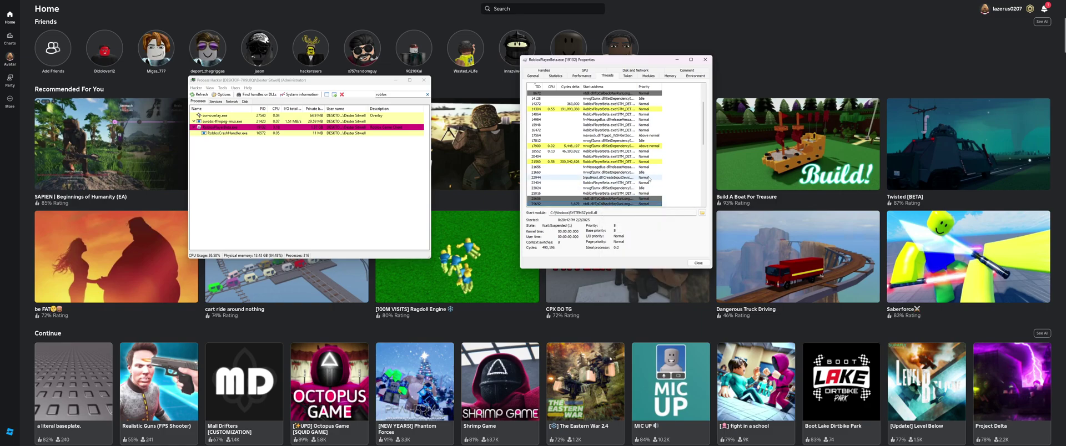
Suspend the ntdll.dll thread just below the two adjacent suspended ones
{"action": "key", "text": "Down"}
{"action": "key", "text": "Down"}
{"action": "key", "text": "Down"}
{"action": "key", "text": "Down"}
{"action": "right_click", "coordinate": [600, 194]}
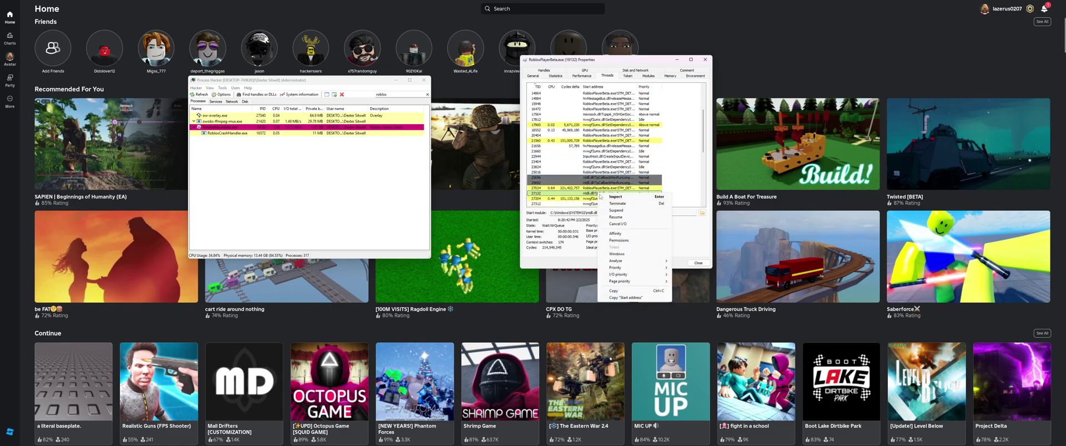
{"action": "left_click", "coordinate": [617, 210]}
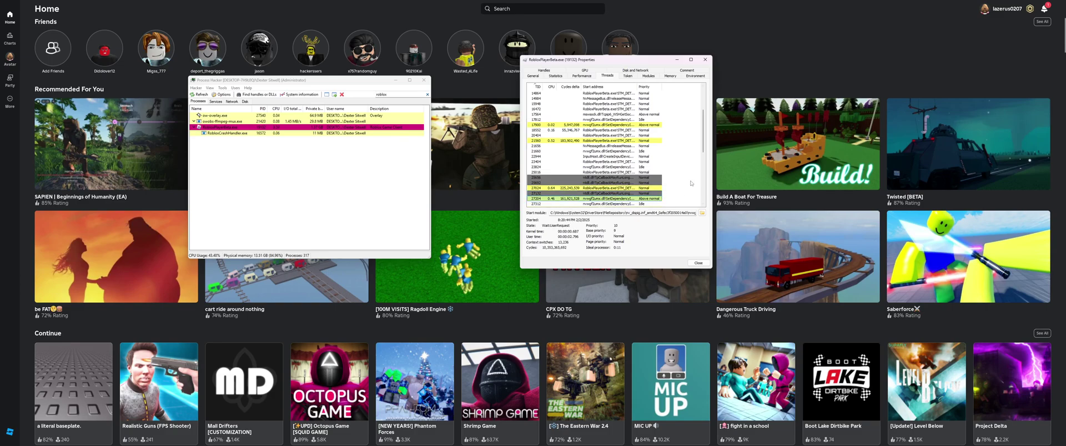
Suspend the active ntdll.dll thread near the end of the RobloxPlayerBeta.exe thread list
{"action": "key", "text": "Down"}
{"action": "key", "text": "Down"}
{"action": "key", "text": "Down"}
{"action": "key", "text": "Down"}
{"action": "key", "text": "Down"}
{"action": "key", "text": "Down"}
{"action": "key", "text": "Down"}
{"action": "key", "text": "Down"}
{"action": "key", "text": "Down"}
{"action": "key", "text": "Down"}
{"action": "key", "text": "Down"}
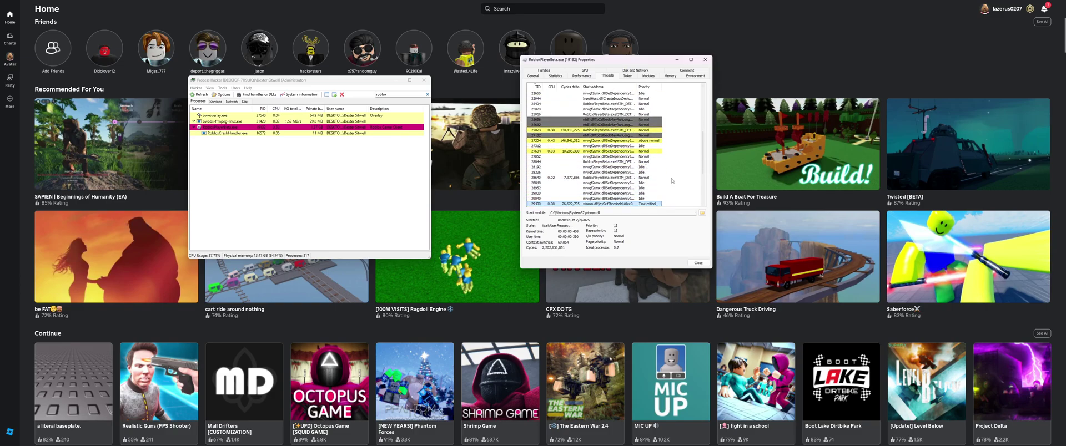
{"action": "key", "text": "Down"}
{"action": "key", "text": "Down"}
{"action": "key", "text": "Down"}
{"action": "key", "text": "Down"}
{"action": "key", "text": "Down"}
{"action": "key", "text": "Down"}
{"action": "key", "text": "Down"}
{"action": "key", "text": "Down"}
{"action": "key", "text": "Down"}
{"action": "key", "text": "Down"}
{"action": "key", "text": "Down"}
{"action": "key", "text": "Down"}
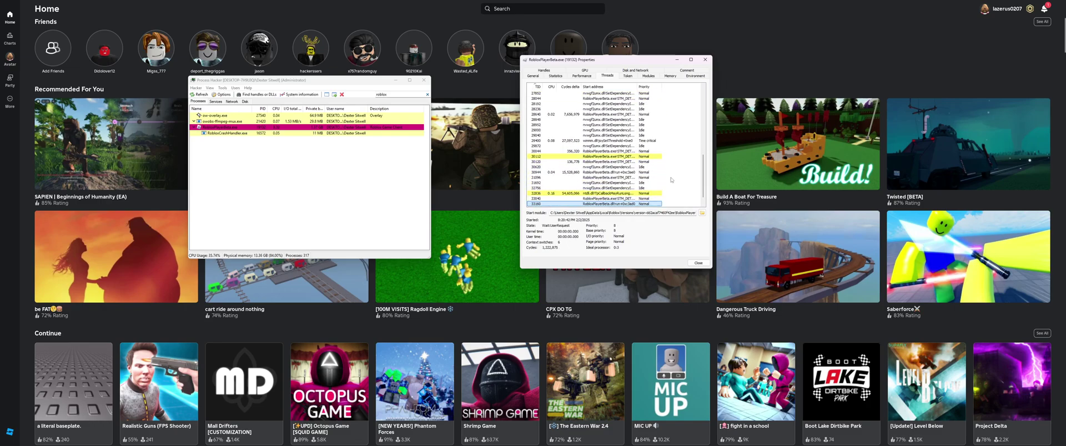
{"action": "right_click", "coordinate": [601, 197]}
{"action": "left_click", "coordinate": [623, 212]}
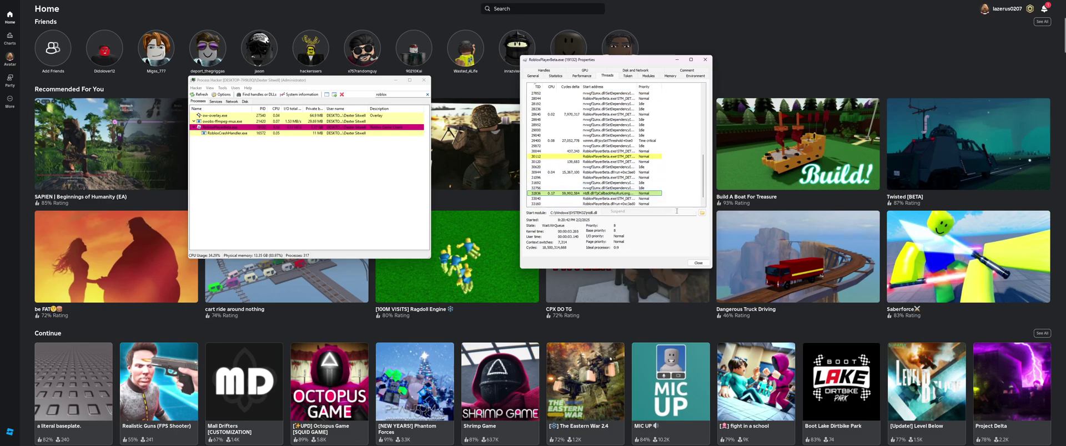
Examine the whole RobloxPlayerBeta.exe thread list for any ntdll.dll threads that still need suspending
{"action": "key", "text": "Down"}
{"action": "key", "text": "Down"}
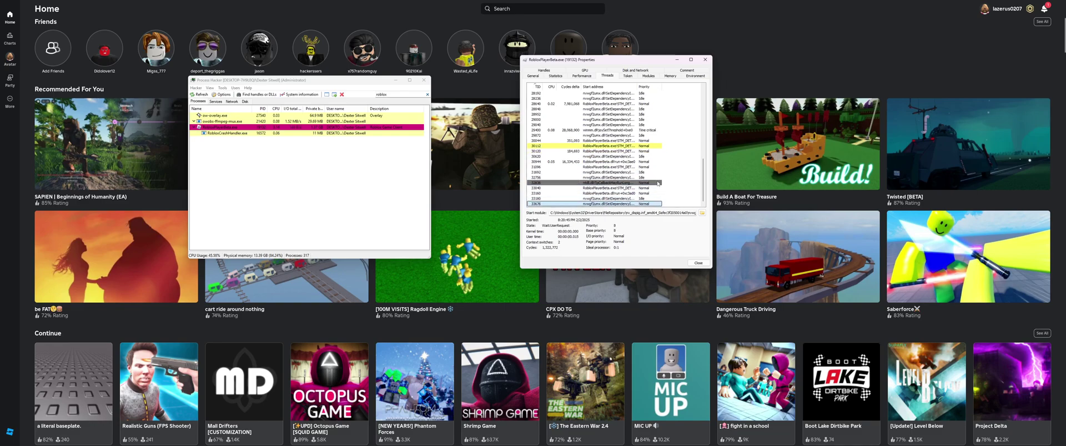
{"action": "key", "text": "Up"}
{"action": "key", "text": "Up"}
{"action": "key", "text": "Up"}
{"action": "key", "text": "Up"}
{"action": "key", "text": "Up"}
{"action": "key", "text": "Up"}
{"action": "key", "text": "Up"}
{"action": "key", "text": "Up"}
{"action": "key", "text": "Up"}
{"action": "key", "text": "Up"}
{"action": "key", "text": "Up"}
{"action": "key", "text": "Up"}
{"action": "key", "text": "Up"}
{"action": "key", "text": "Up"}
{"action": "key", "text": "Up"}
{"action": "key", "text": "Up"}
{"action": "key", "text": "Up"}
{"action": "key", "text": "Up"}
{"action": "key", "text": "Up"}
{"action": "key", "text": "Up"}
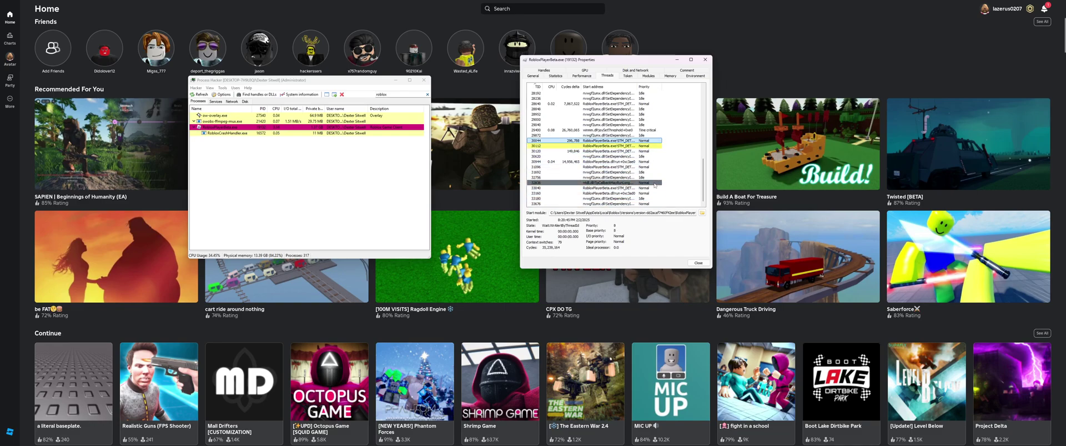
{"action": "key", "text": "Page_Up"}
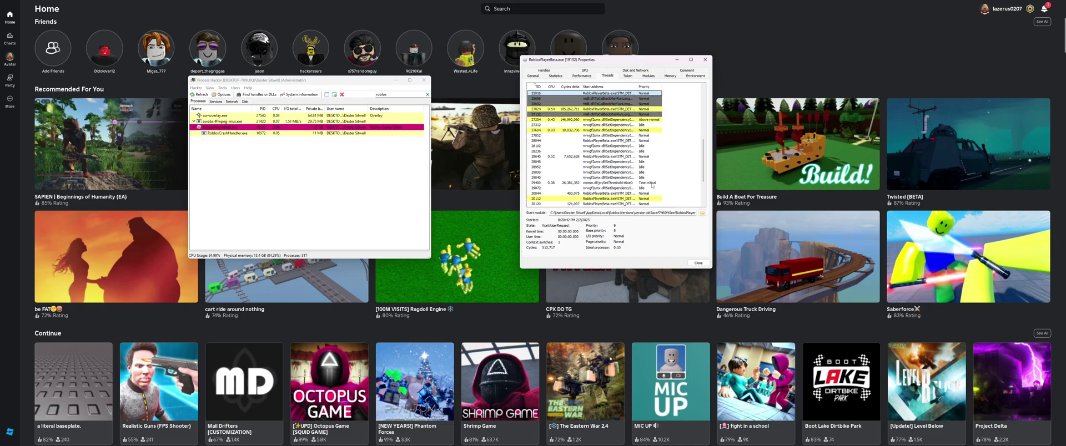
{"action": "key", "text": "Page_Up"}
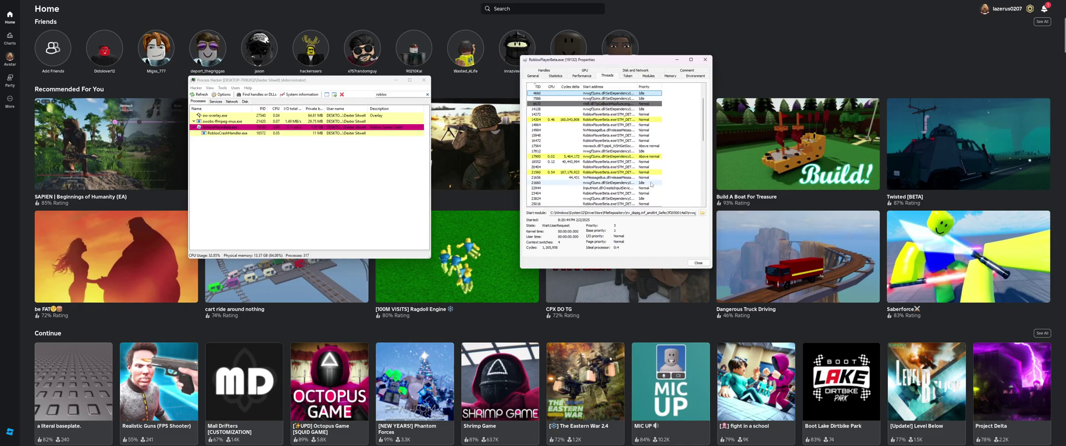
{"action": "key", "text": "Down"}
{"action": "key", "text": "Down"}
{"action": "key", "text": "Down"}
{"action": "key", "text": "Down"}
{"action": "key", "text": "Down"}
{"action": "key", "text": "Down"}
{"action": "key", "text": "Down"}
{"action": "key", "text": "Down"}
{"action": "key", "text": "Down"}
{"action": "key", "text": "Down"}
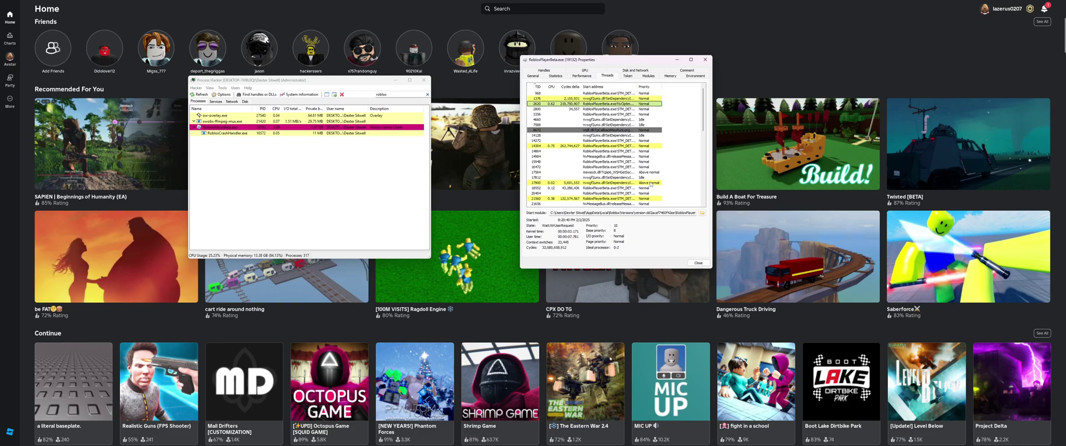
{"action": "key", "text": "Down"}
{"action": "key", "text": "Down"}
{"action": "key", "text": "Down"}
{"action": "key", "text": "Down"}
{"action": "key", "text": "Down"}
{"action": "key", "text": "Down"}
{"action": "key", "text": "Down"}
{"action": "key", "text": "Down"}
{"action": "key", "text": "Down"}
{"action": "key", "text": "Down"}
{"action": "key", "text": "Down"}
{"action": "key", "text": "Down"}
{"action": "key", "text": "Down"}
{"action": "key", "text": "Down"}
{"action": "key", "text": "Down"}
{"action": "key", "text": "Down"}
{"action": "key", "text": "Down"}
{"action": "key", "text": "Down"}
{"action": "key", "text": "Down"}
{"action": "key", "text": "Down"}
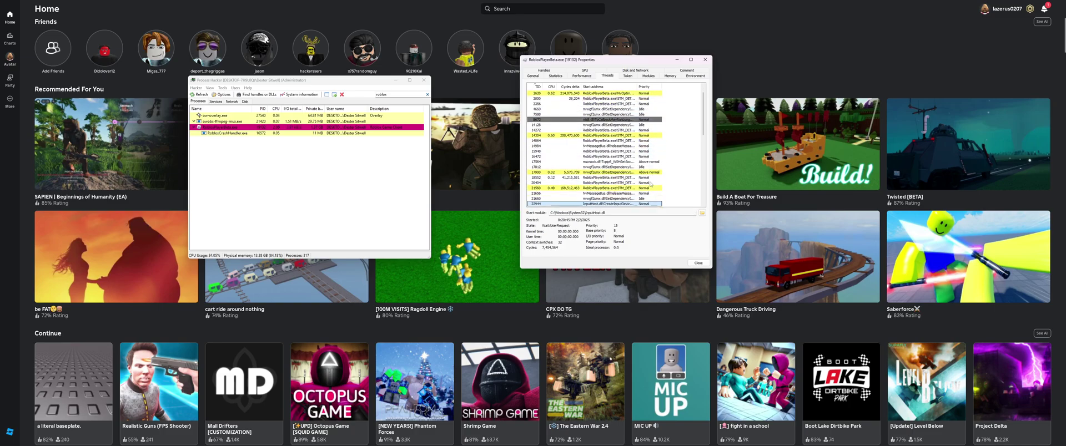
{"action": "key", "text": "Down"}
{"action": "key", "text": "Down"}
{"action": "key", "text": "Down"}
{"action": "key", "text": "Down"}
{"action": "key", "text": "Down"}
{"action": "key", "text": "Down"}
{"action": "key", "text": "Down"}
{"action": "key", "text": "Down"}
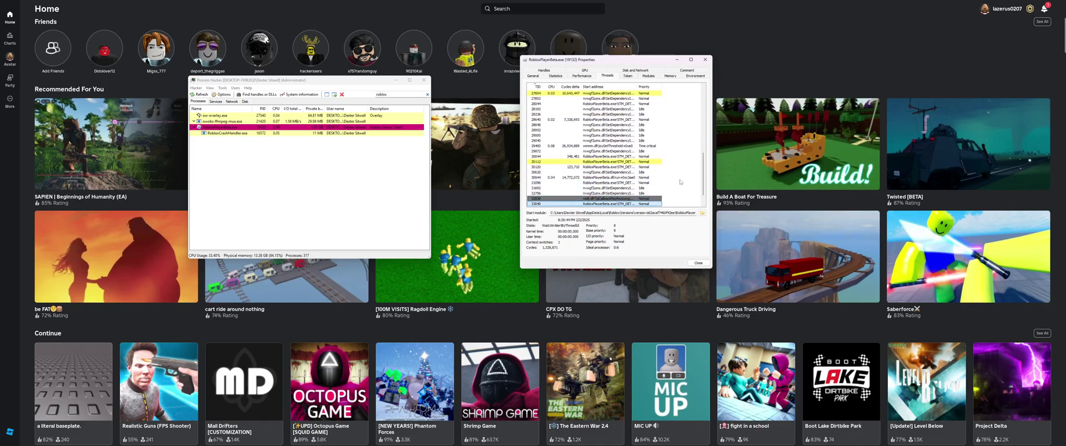
Launch Cheat Engine as administrator
{"action": "left_click", "coordinate": [180, 261]}
{"action": "key", "text": "super"}
{"action": "type", "text": "cheat Engine"}
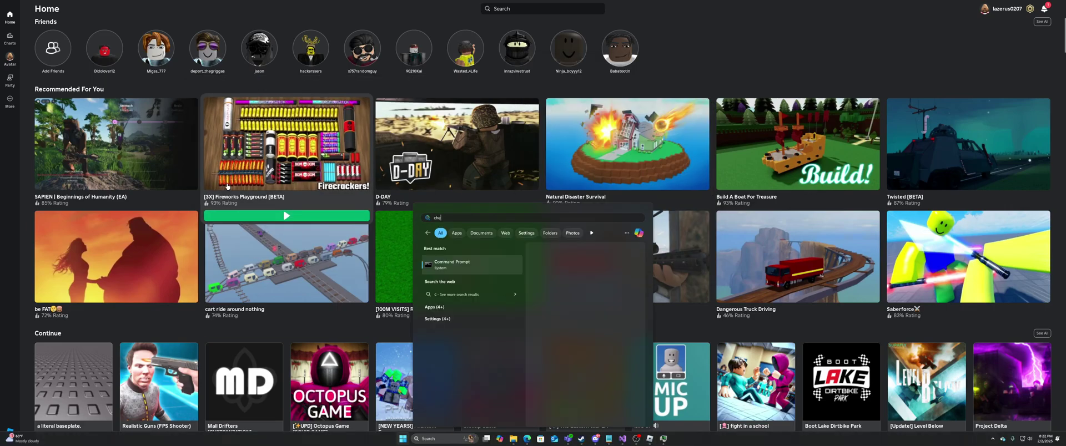
{"action": "right_click", "coordinate": [469, 264]}
{"action": "left_click", "coordinate": [495, 268]}
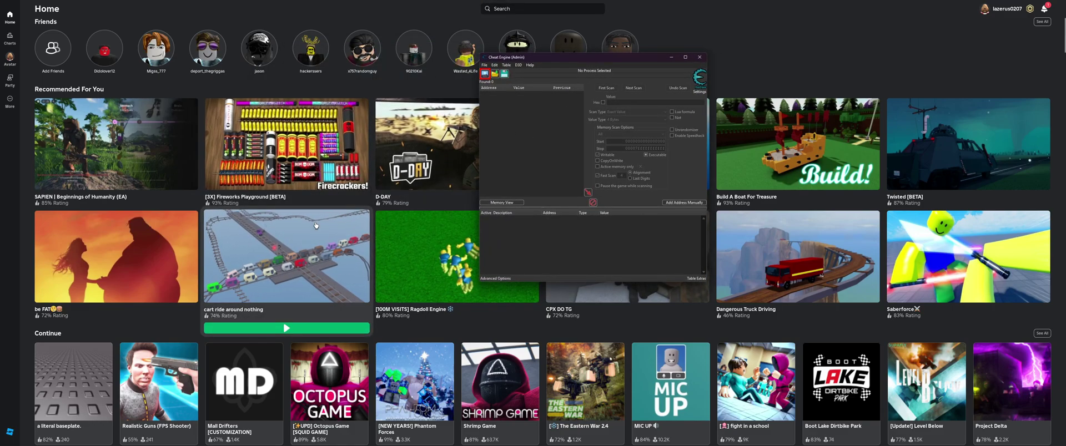
Join the "a literal baseplate." experience, switch to Cheat Engine and attach it to the Roblox process, keeping its window clear of the character
{"action": "left_click", "coordinate": [79, 443]}
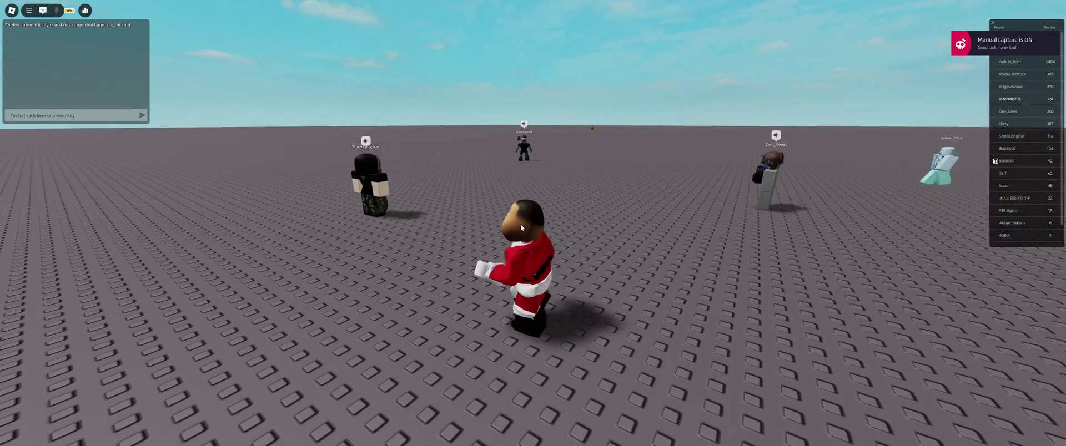
{"action": "key", "text": "alt+Tab"}
{"action": "left_click", "coordinate": [484, 74]}
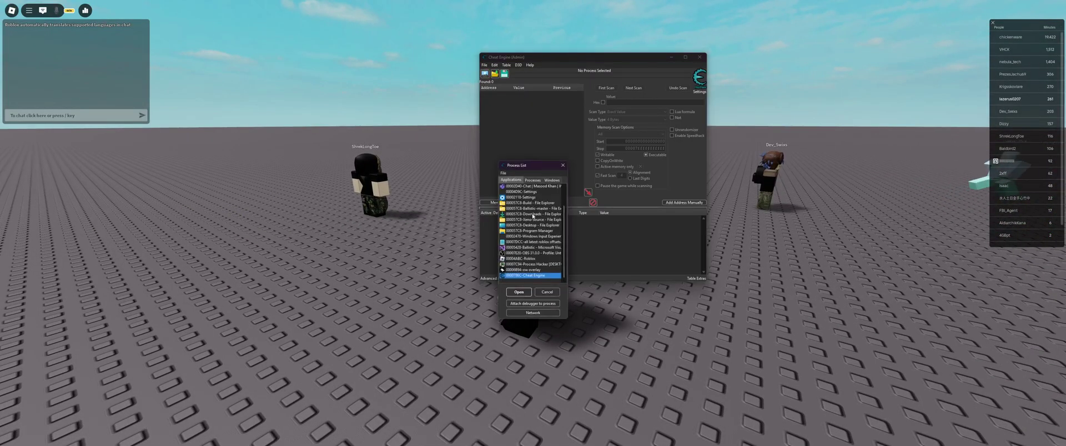
{"action": "double_click", "coordinate": [531, 259]}
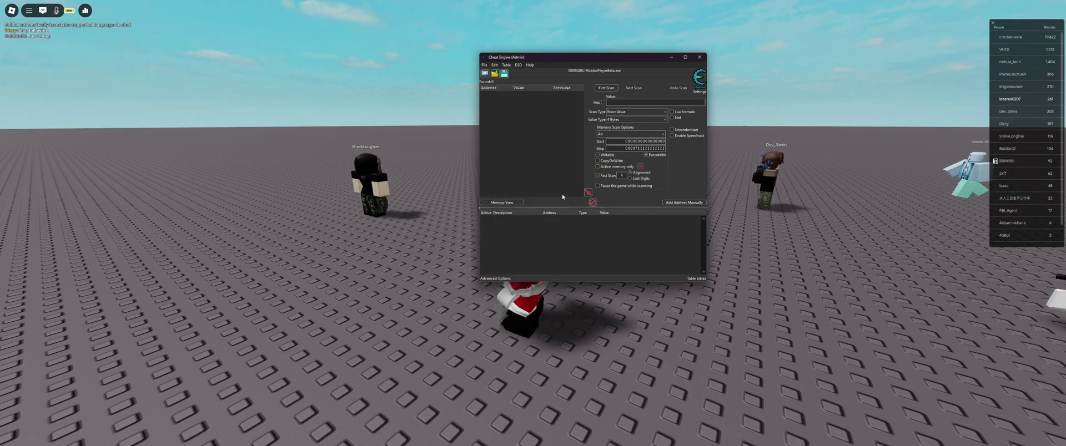
{"action": "left_click_drag", "start_coordinate": [608, 58], "coordinate": [346, 23]}
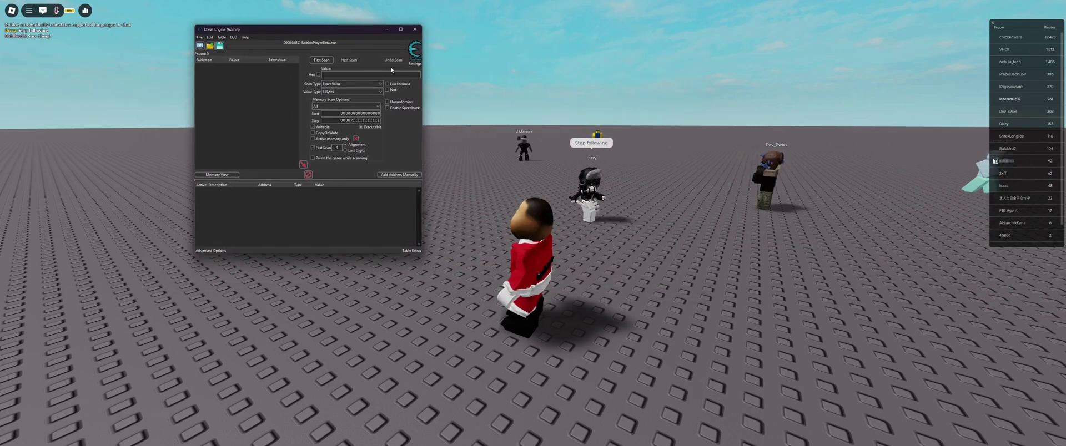
Switch to the Notepad file of latest Roblox offsets, copy the walkspeed offset 0x340 and put the file away
{"action": "key", "text": "super"}
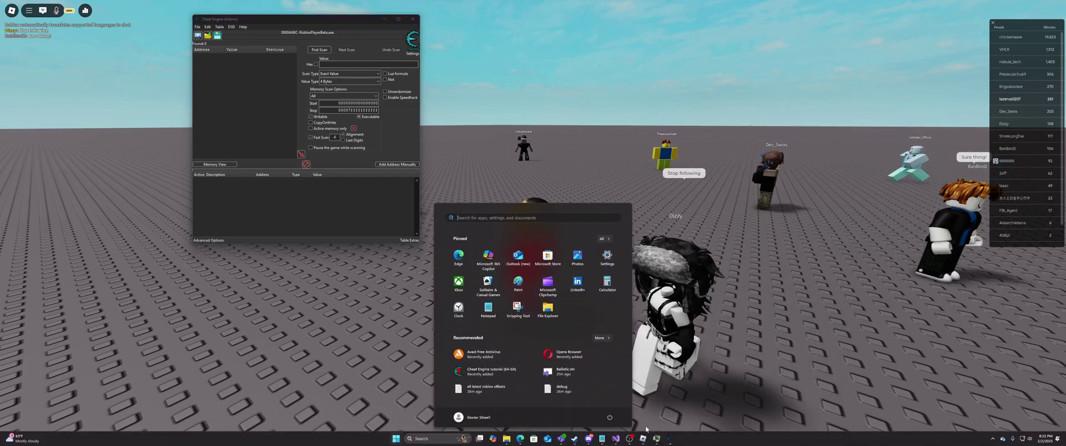
{"action": "mouse_move", "coordinate": [603, 438]}
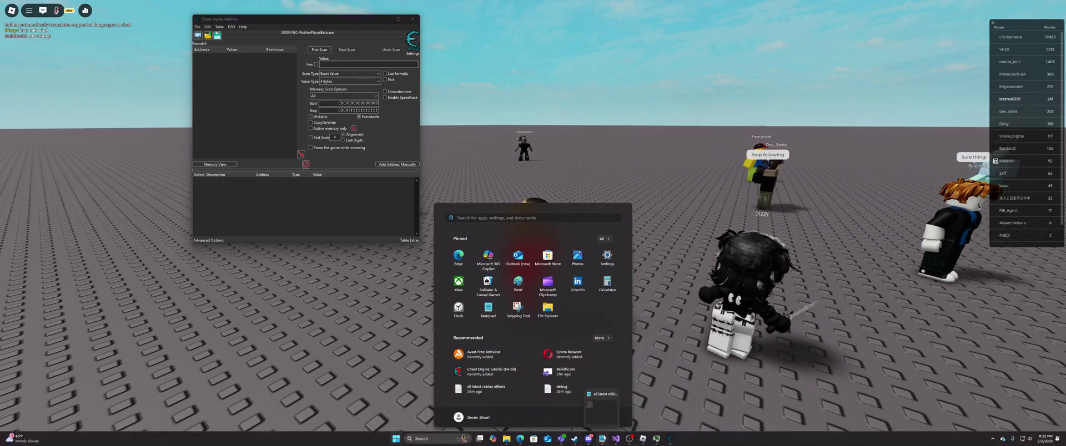
{"action": "left_click", "coordinate": [603, 408]}
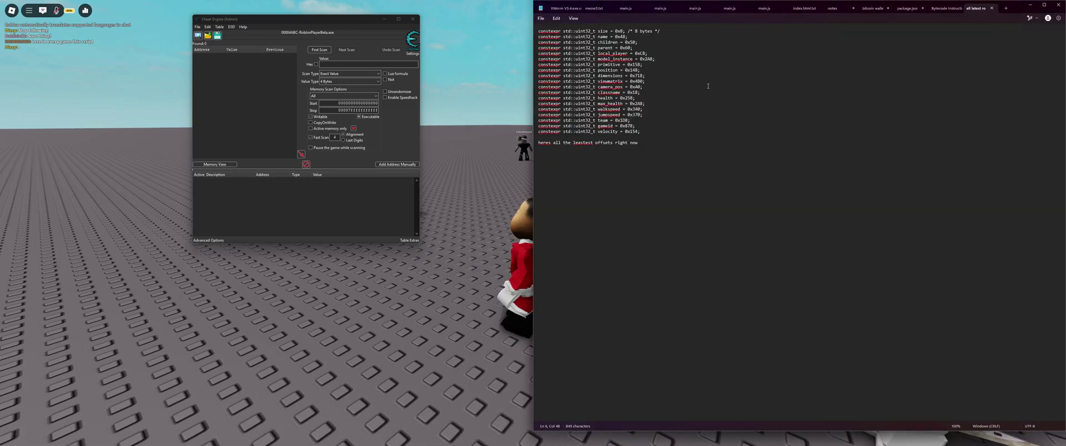
{"action": "left_click", "coordinate": [643, 109]}
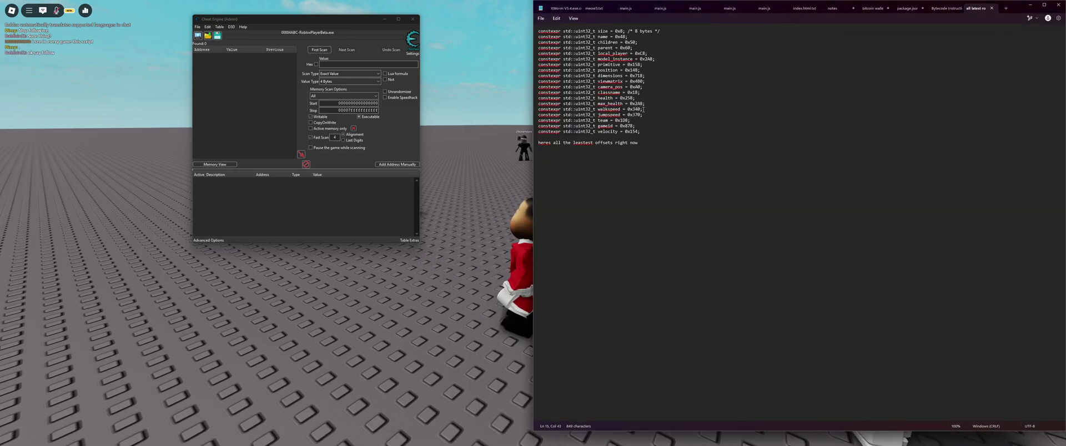
{"action": "left_click_drag", "start_coordinate": [642, 109], "coordinate": [627, 110]}
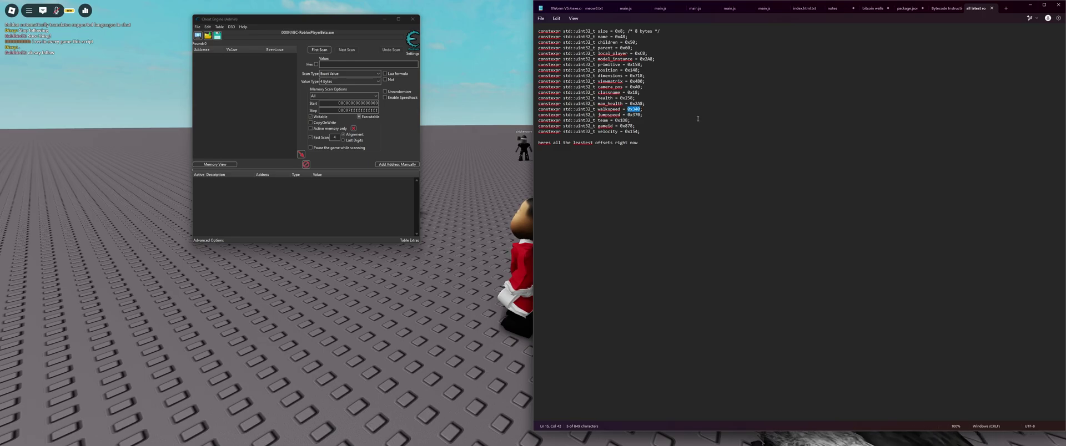
{"action": "left_click", "coordinate": [1030, 5]}
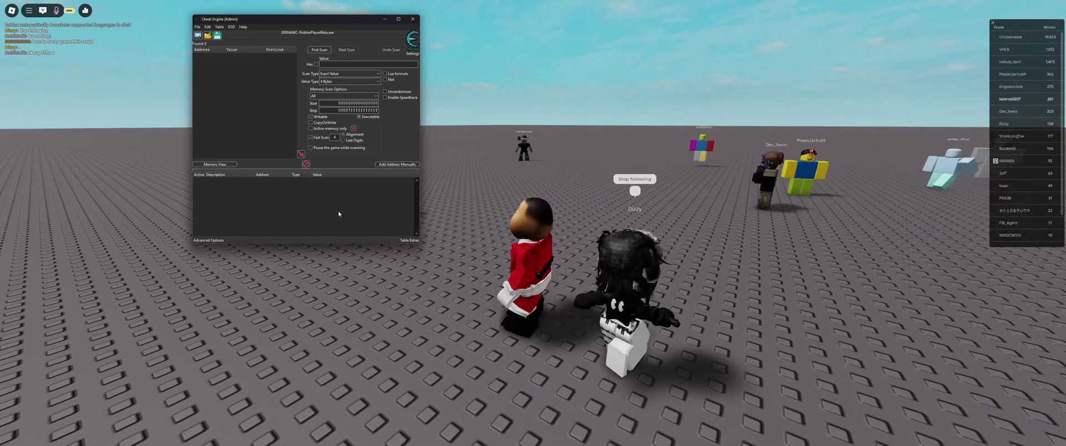
Manually add the address 0x340 to the Cheat Engine address list with the description "Walkspeed Offset" and type 4 Bytes
{"action": "left_click", "coordinate": [397, 164]}
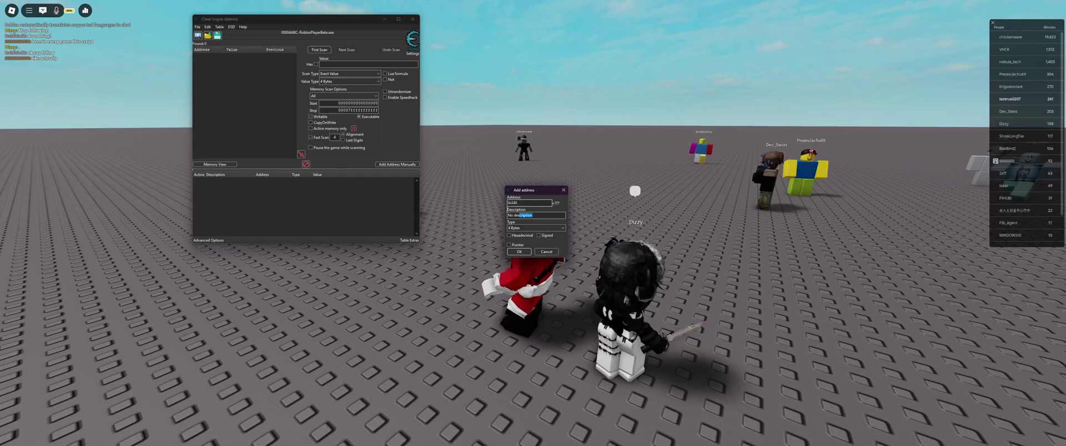
{"action": "type", "text": "w"}
{"action": "key", "text": "Return"}
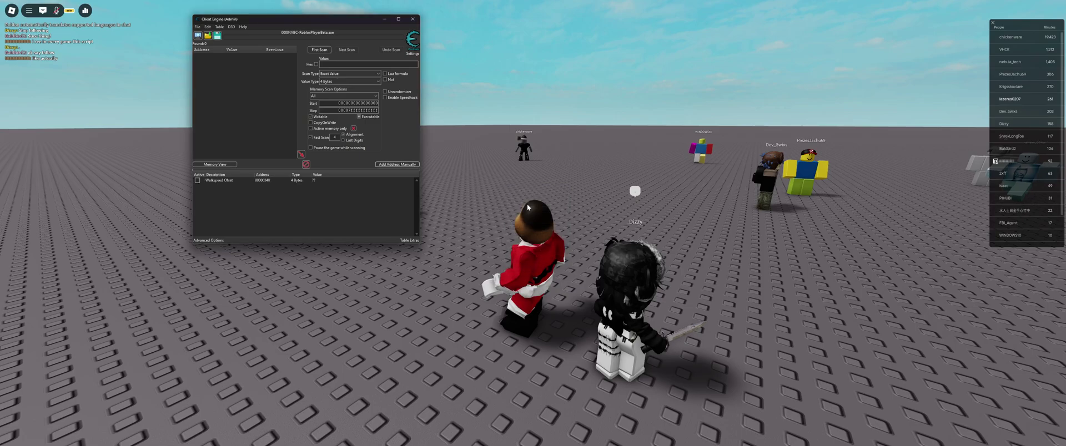
Browse the memory region of the walkspeed offset entry and place the Memory Viewer above the character beside the main window
{"action": "right_click", "coordinate": [271, 179]}
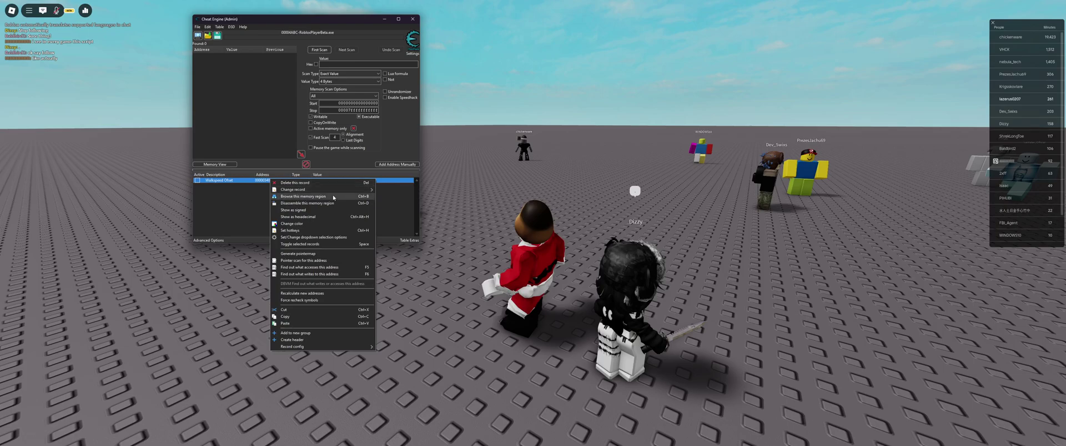
{"action": "left_click", "coordinate": [303, 197]}
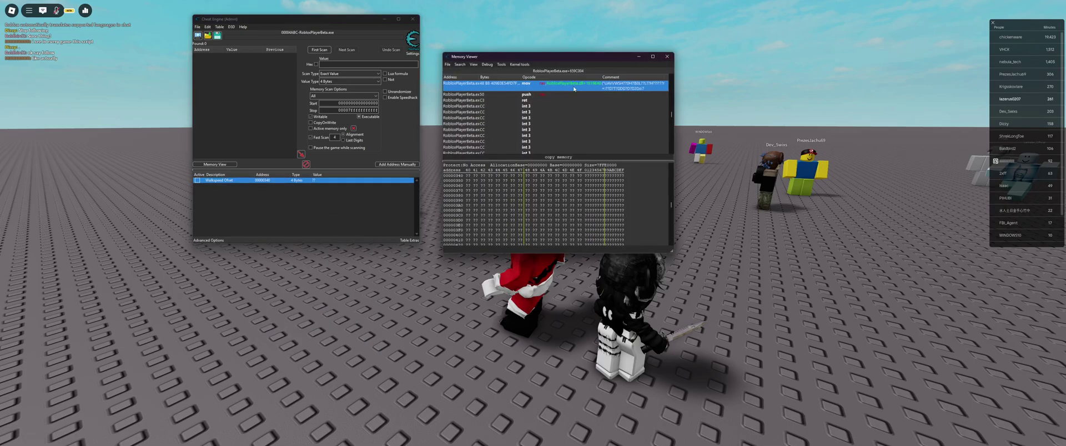
{"action": "scroll", "coordinate": [584, 95], "scroll_direction": "up", "scroll_amount": 1}
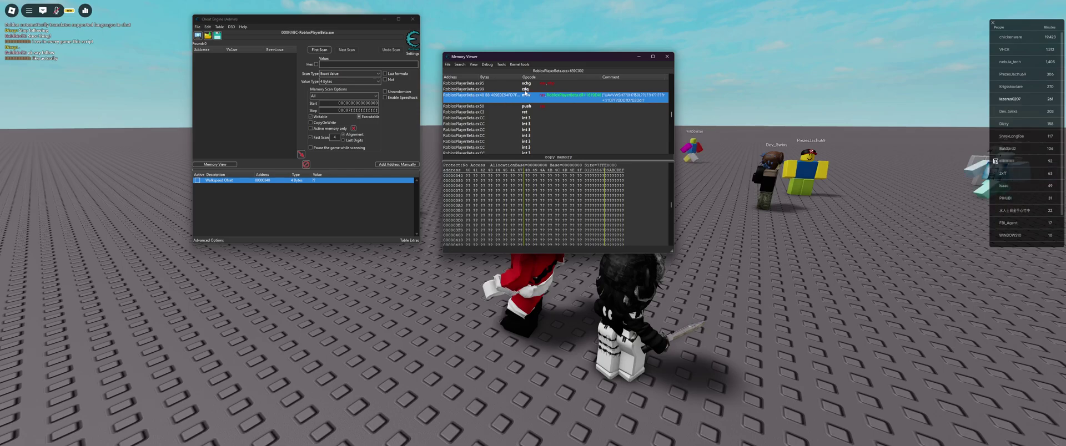
{"action": "left_click_drag", "start_coordinate": [555, 56], "coordinate": [556, 26]}
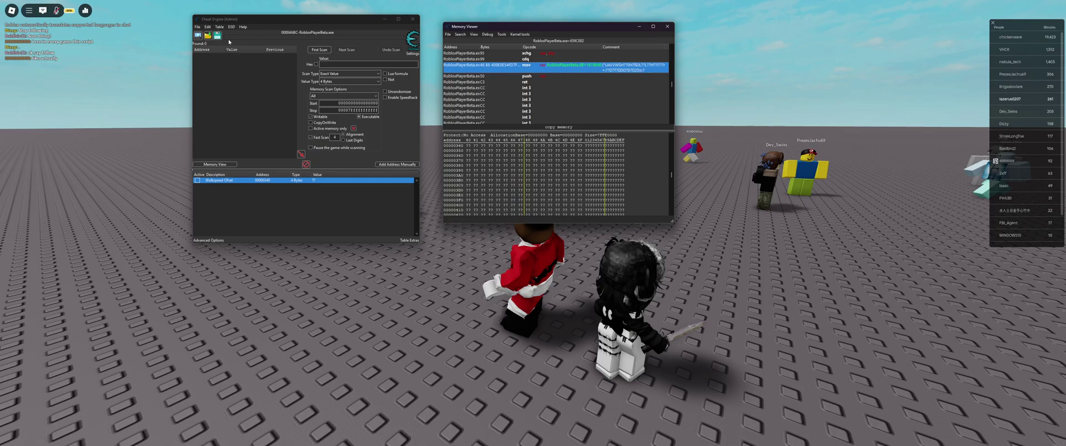